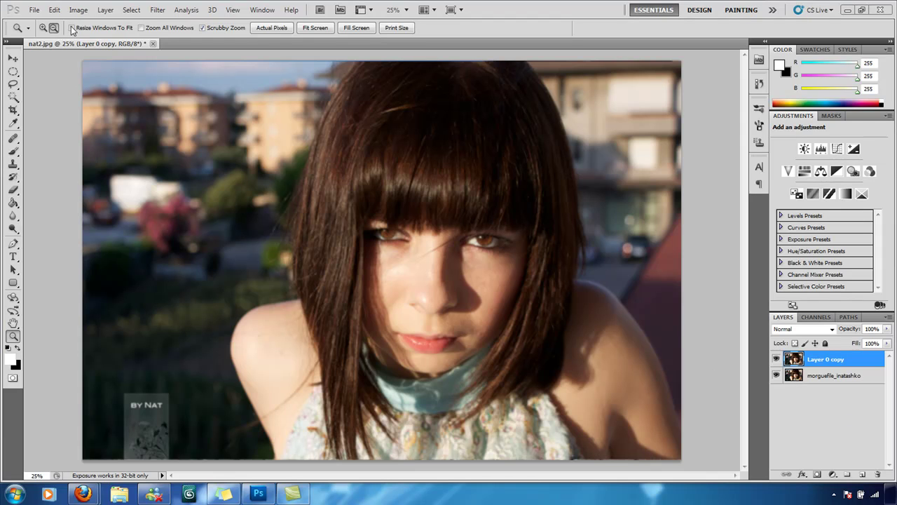
Examine the face up close on the blurred copy and compare it with the original layer by toggling the copy's visibility.
click(505, 310)
click(512, 254)
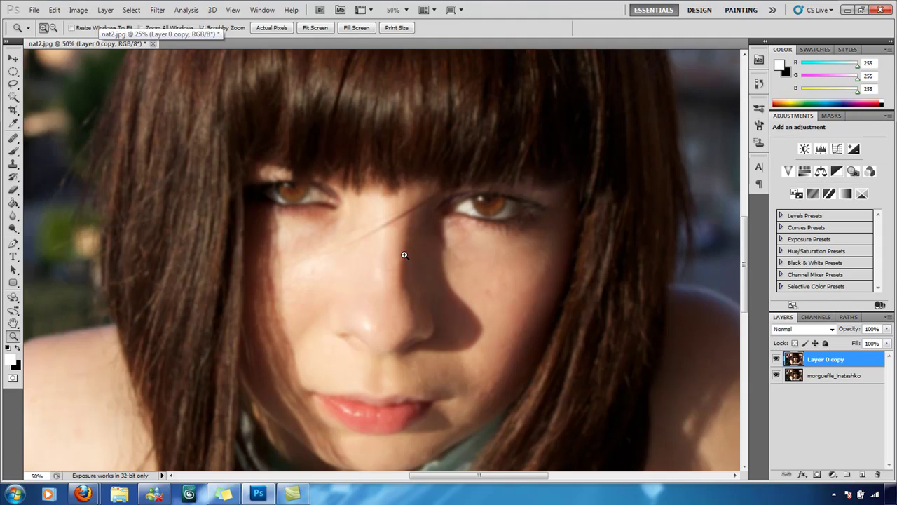
click(405, 256)
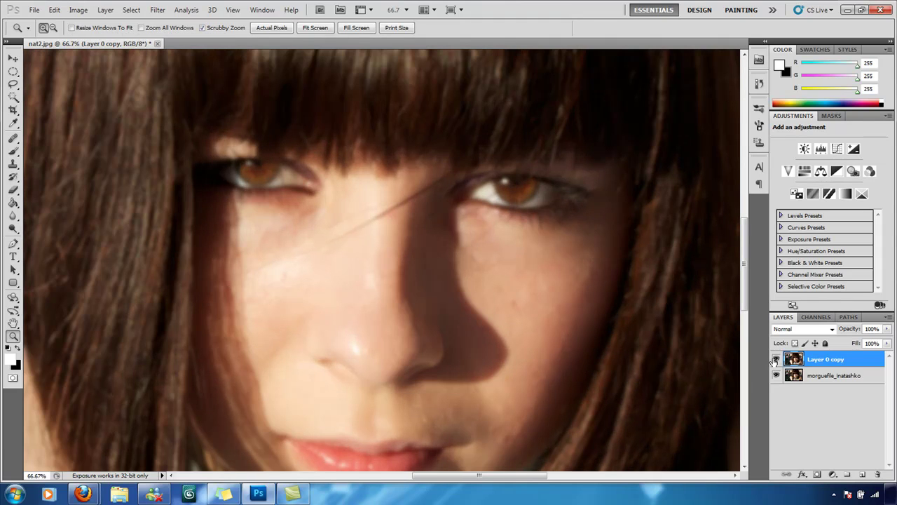
click(776, 360)
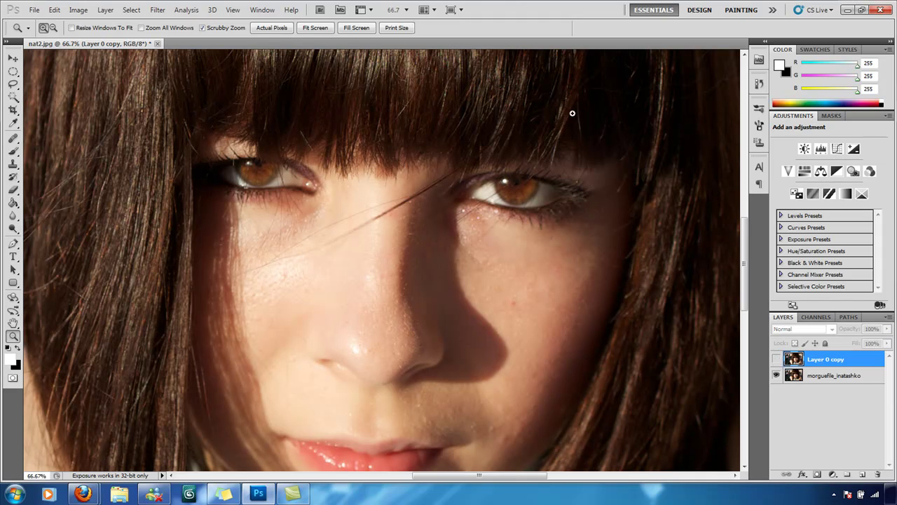
click(776, 360)
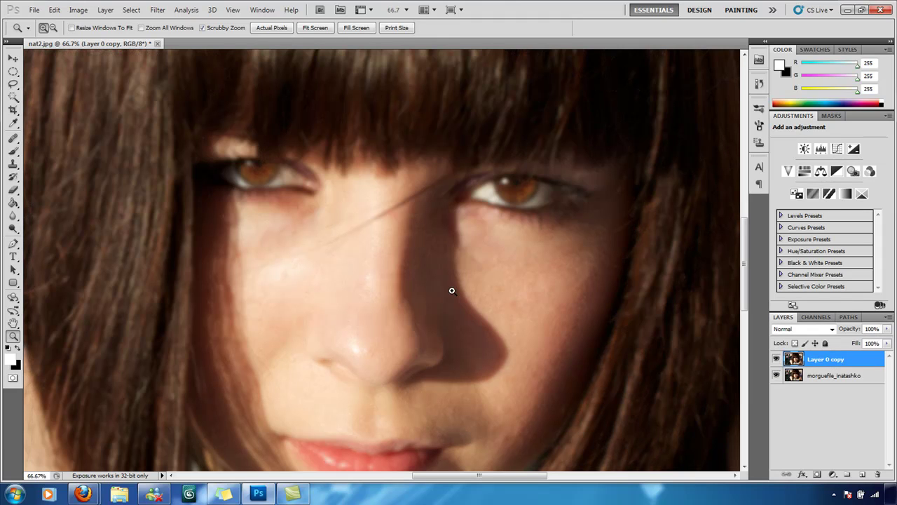
scroll(449, 274, down, 2)
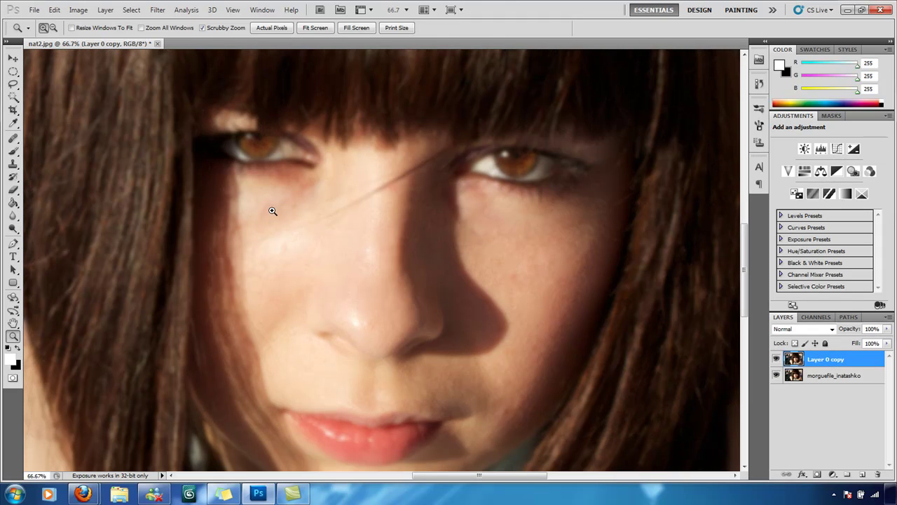
scroll(179, 263, up, 1)
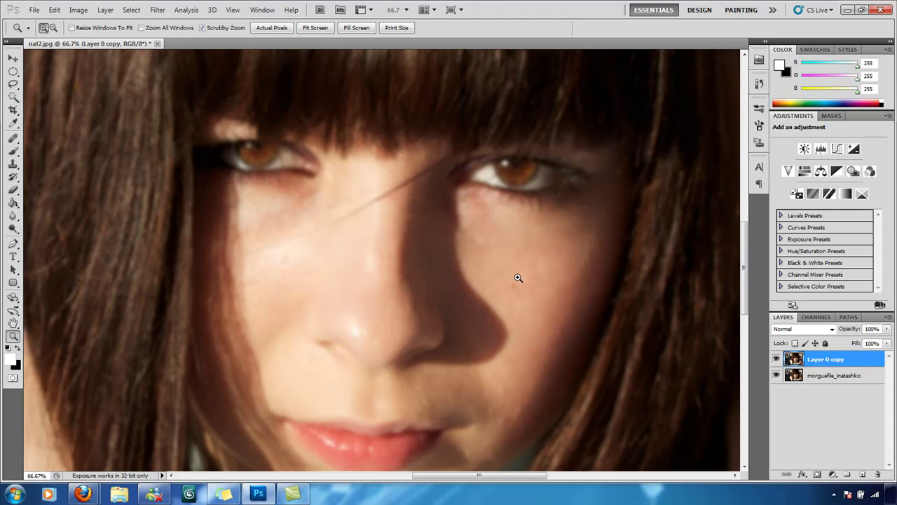
scroll(501, 275, down, 3)
scroll(492, 274, up, 2)
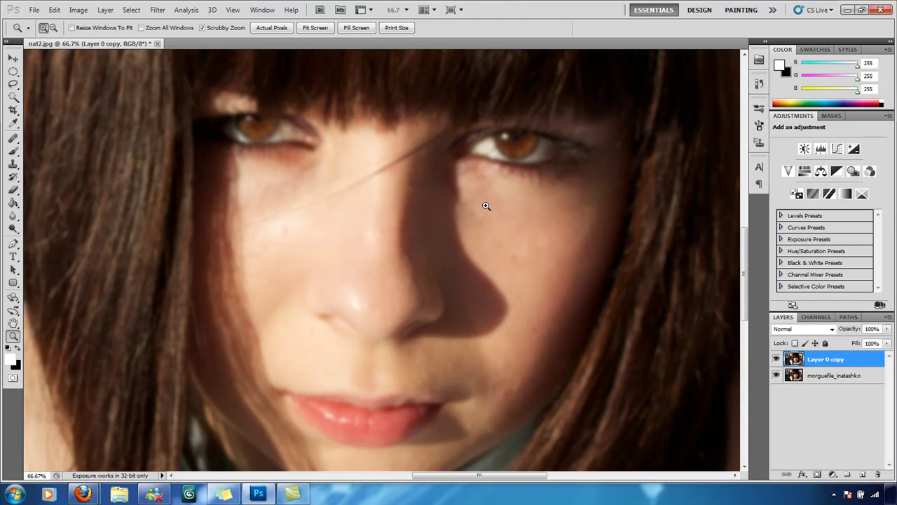
scroll(486, 206, up, 1)
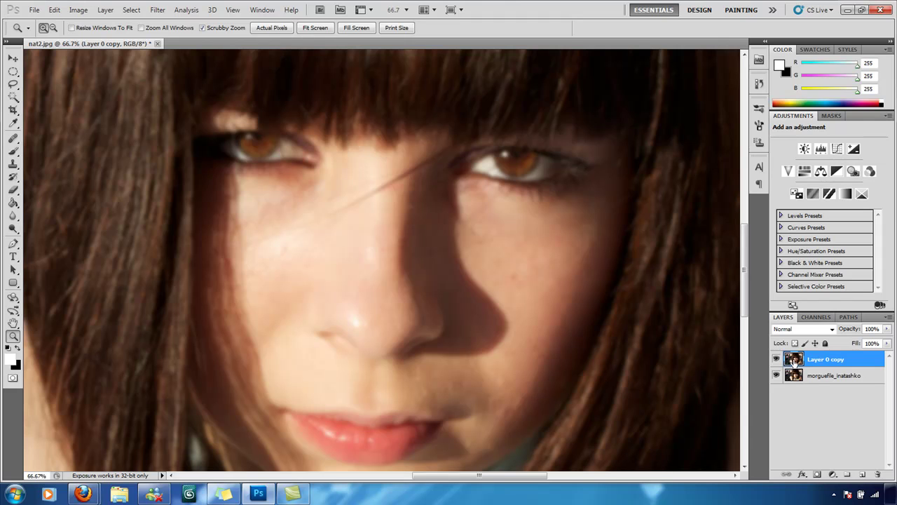
Duplicate the blurred Layer 0 copy under its default name and hide the original photo layer beneath the copies.
right_click(827, 359)
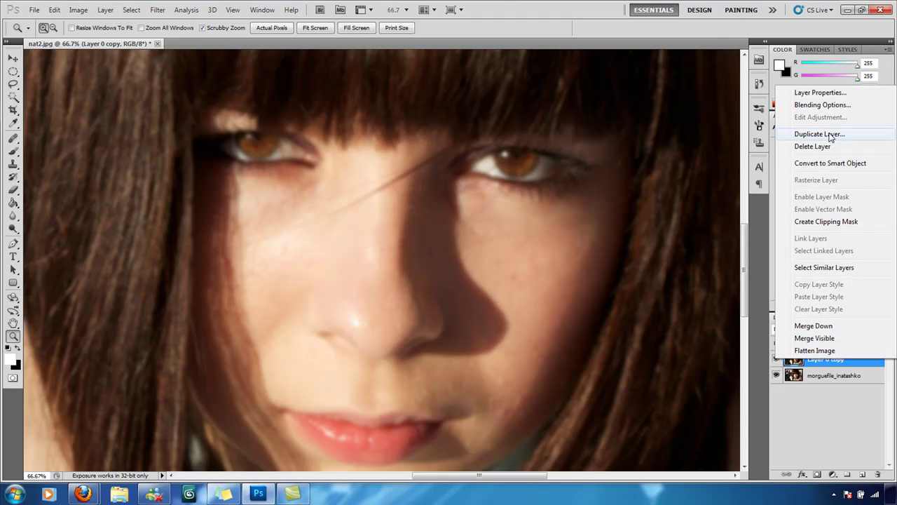
click(820, 134)
click(546, 150)
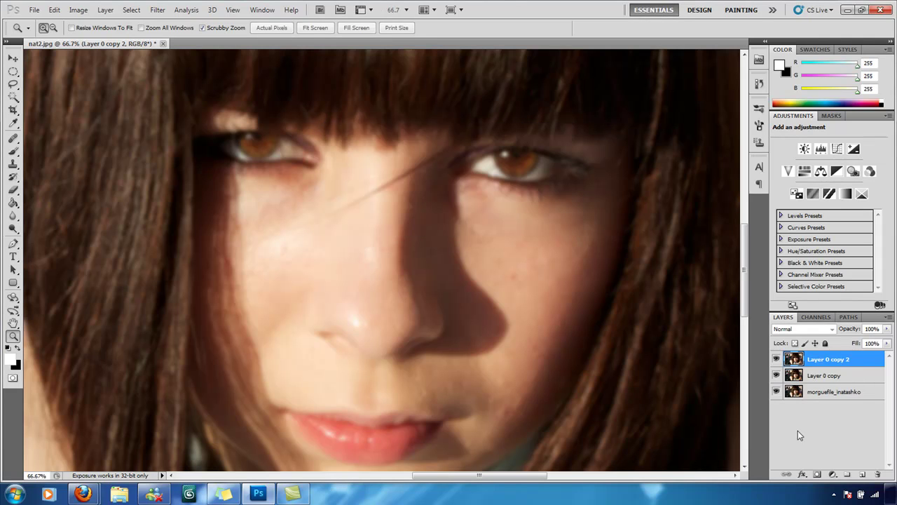
click(776, 391)
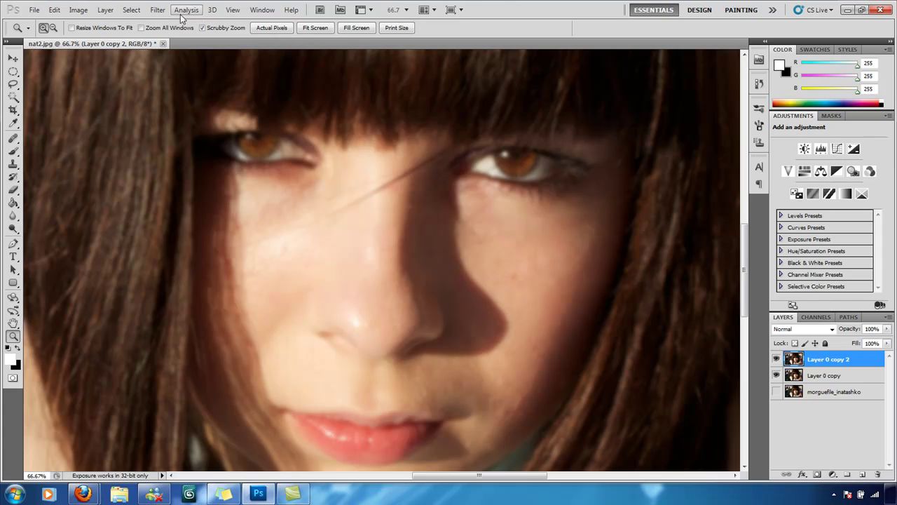
Apply a High Pass filter with a radius of 4.3 pixels to Layer 0 copy 2.
click(157, 10)
mouse_move(199, 237)
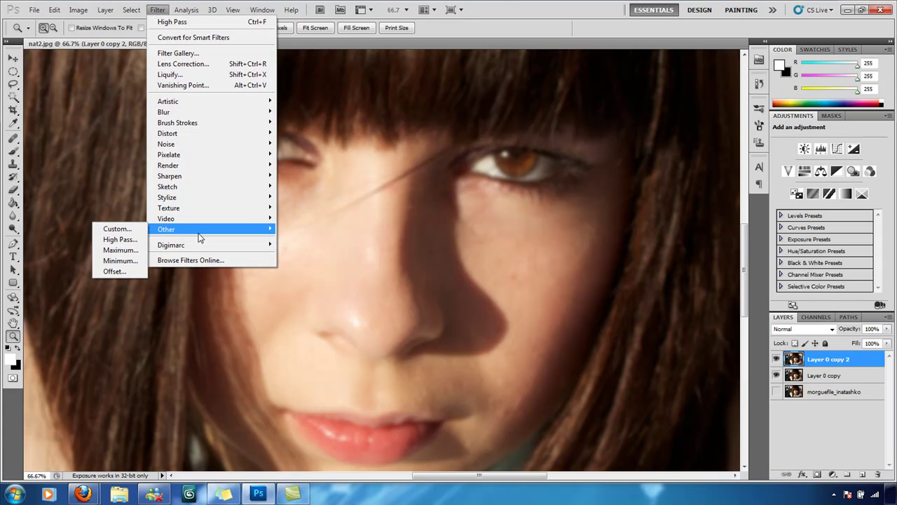
click(119, 239)
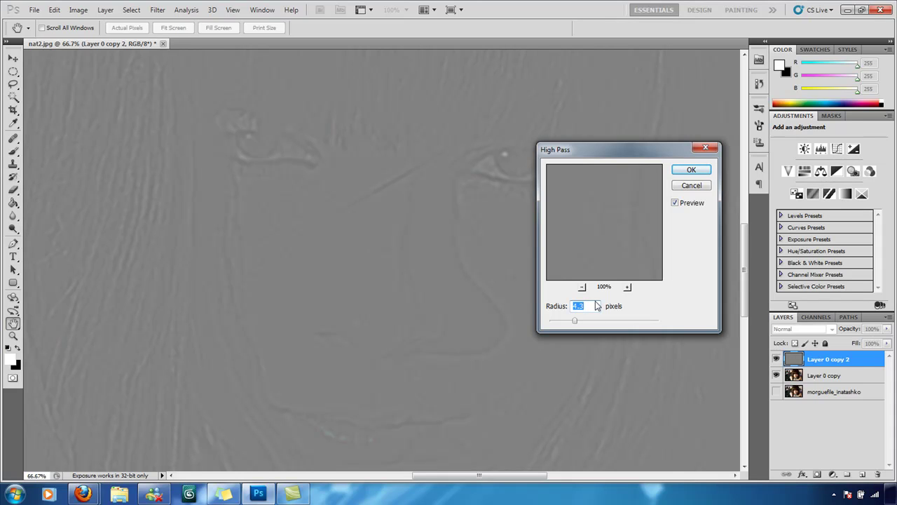
click(697, 172)
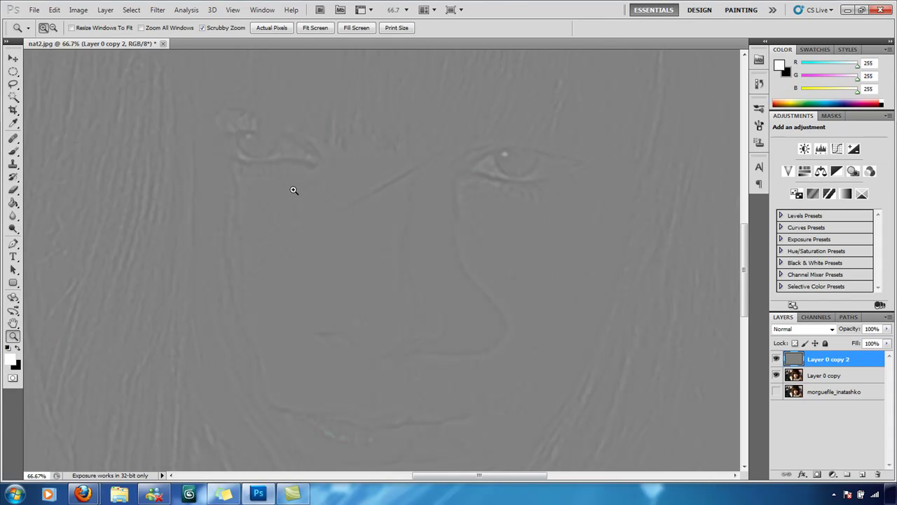
scroll(453, 188, up, 1)
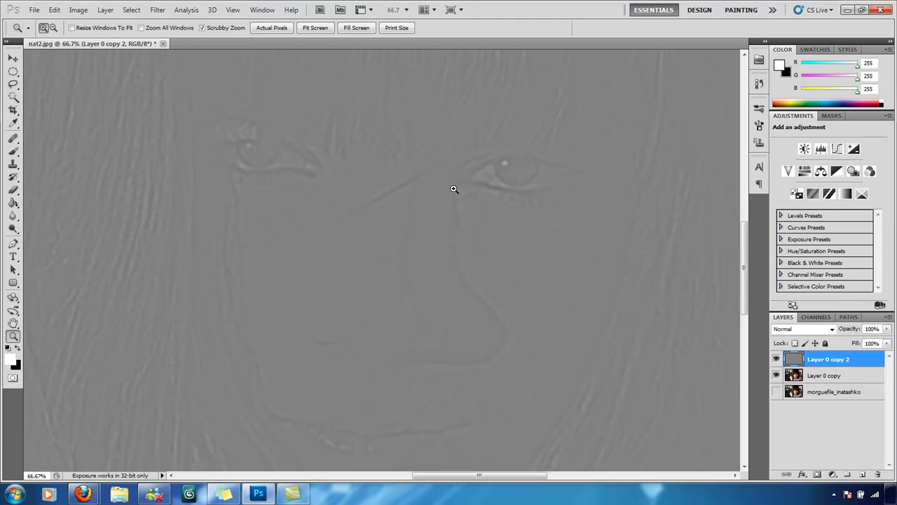
scroll(448, 188, down, 1)
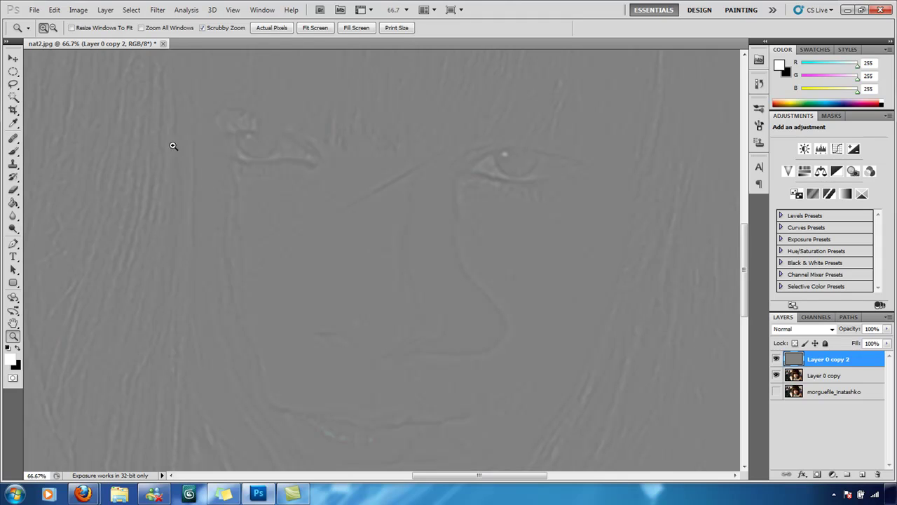
Steepen the high-pass layer's RGB curve with a dark point at input 88, output 10 and a light point at input 148, output 157.
click(78, 10)
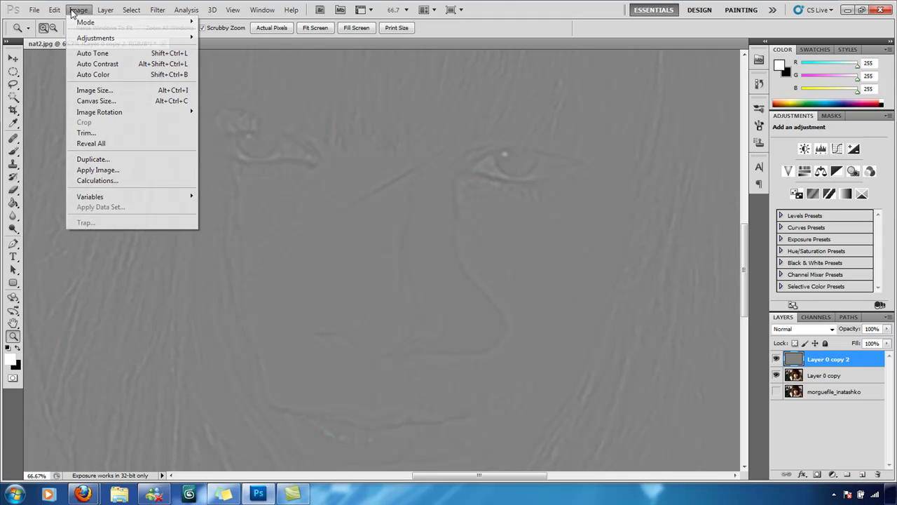
mouse_move(102, 39)
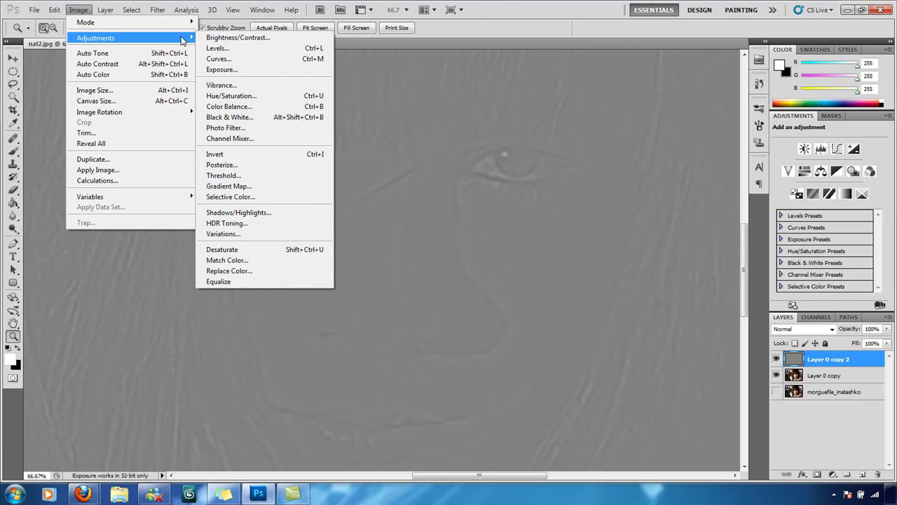
click(236, 62)
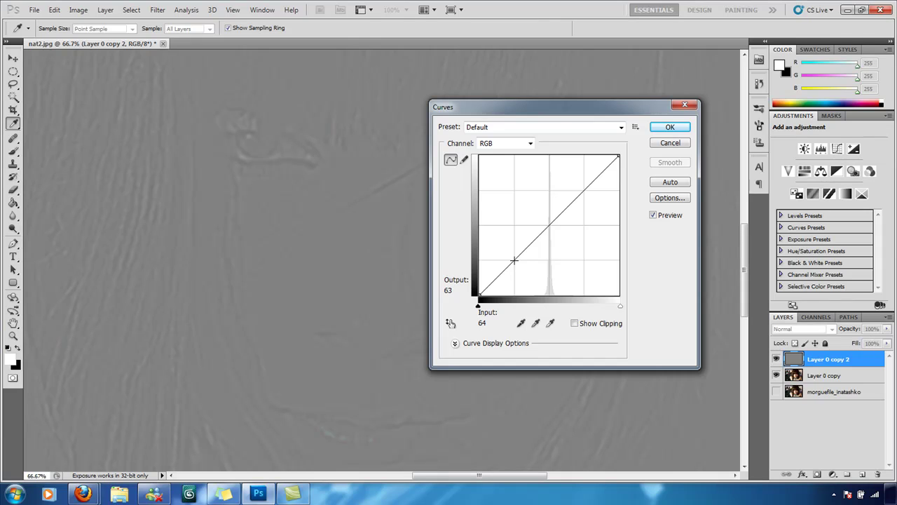
click(514, 260)
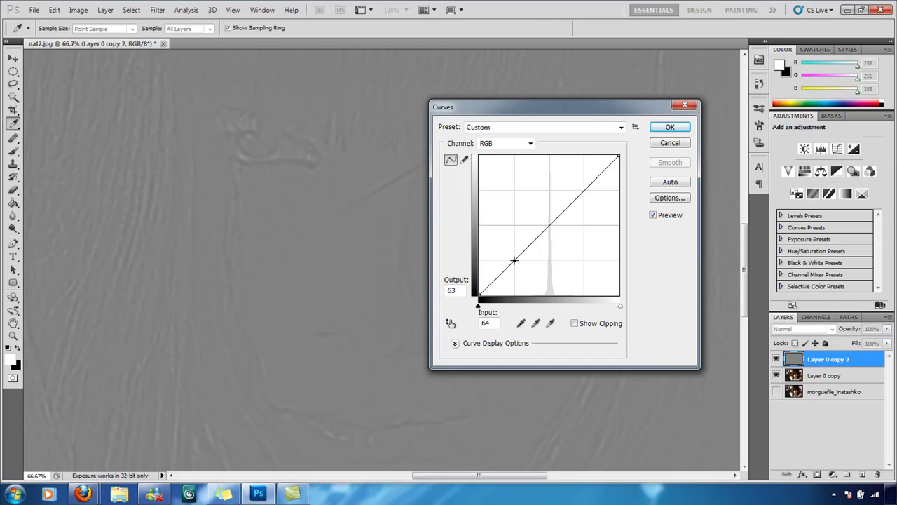
click(584, 189)
drag(514, 261, 527, 288)
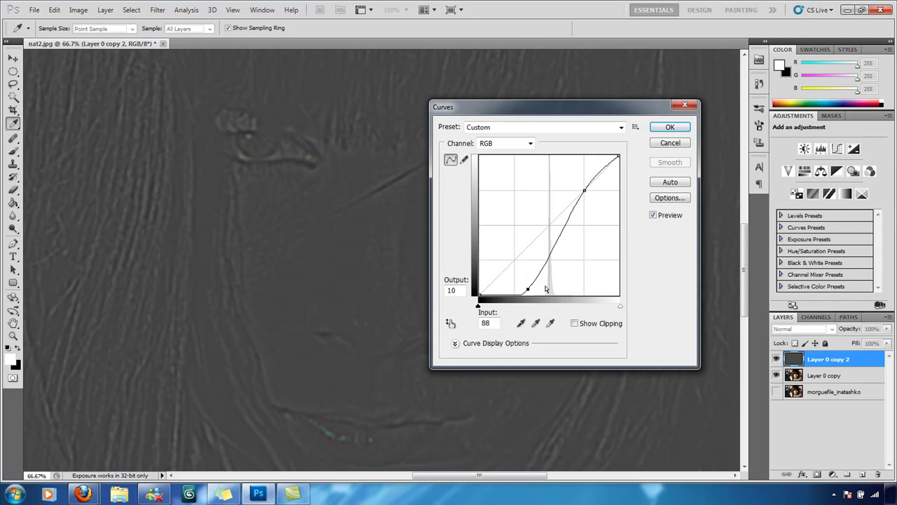
click(582, 190)
drag(583, 190, 560, 208)
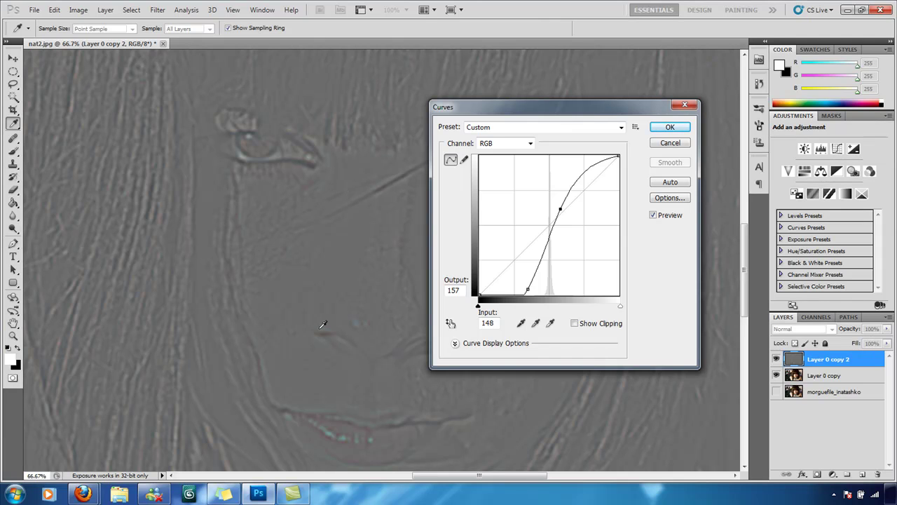
click(669, 129)
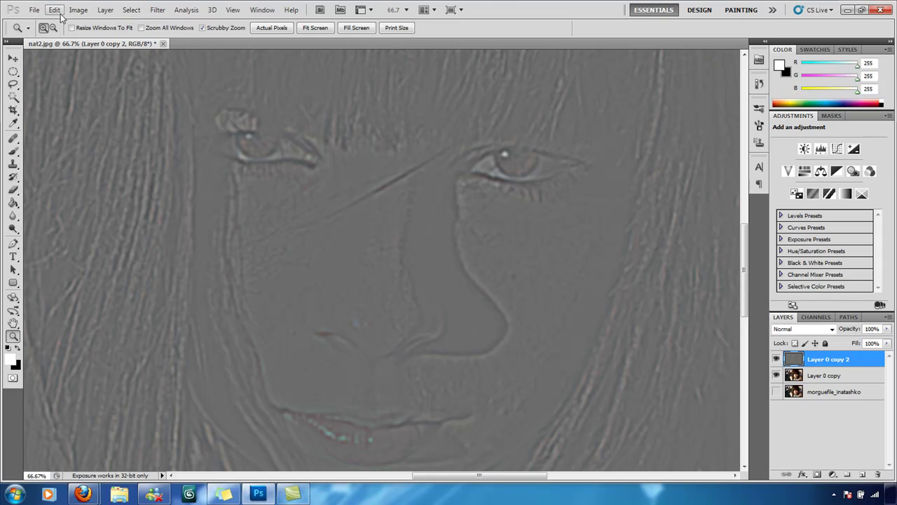
Set the high-pass layer's brightness to 9 and raise its contrast slightly above 38 with a Brightness/Contrast adjustment.
click(74, 10)
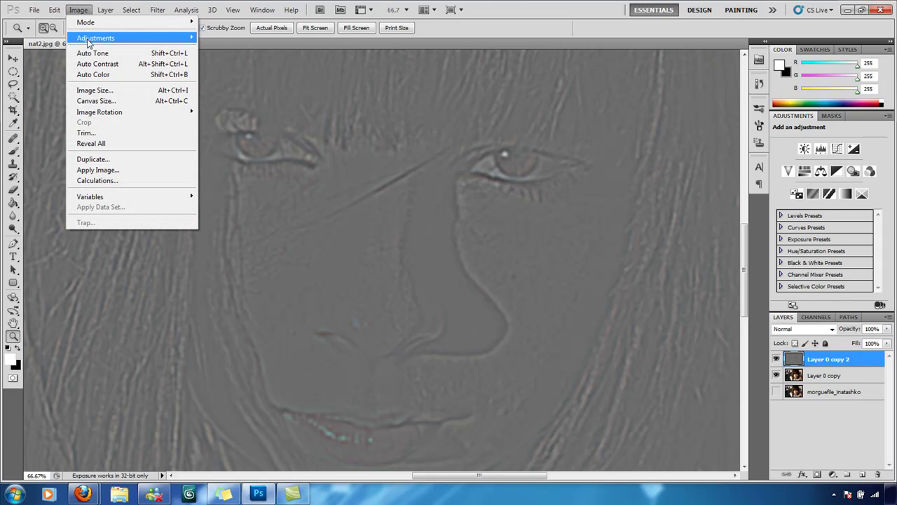
mouse_move(95, 38)
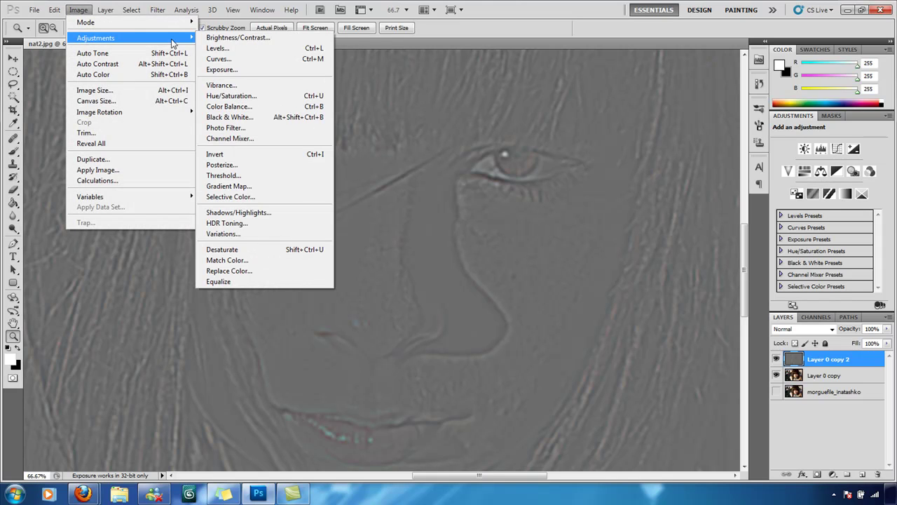
click(242, 44)
click(533, 314)
drag(534, 313, 554, 312)
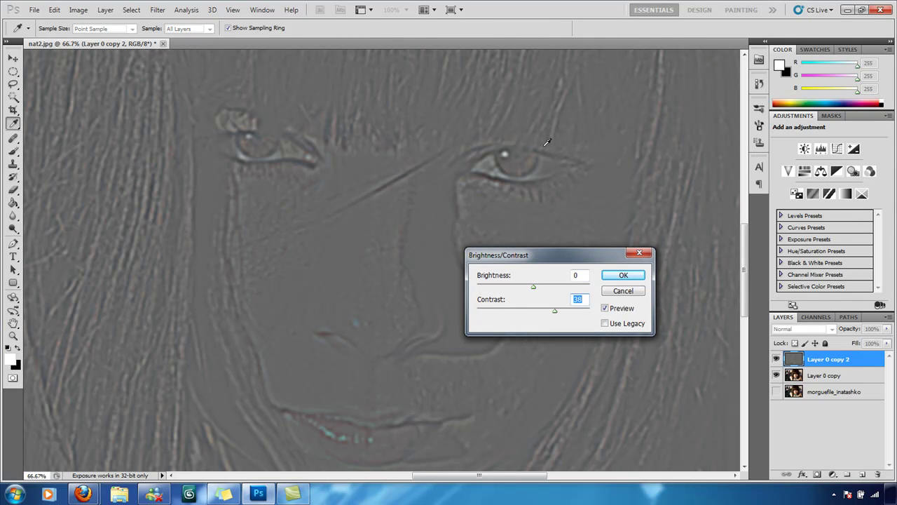
click(534, 288)
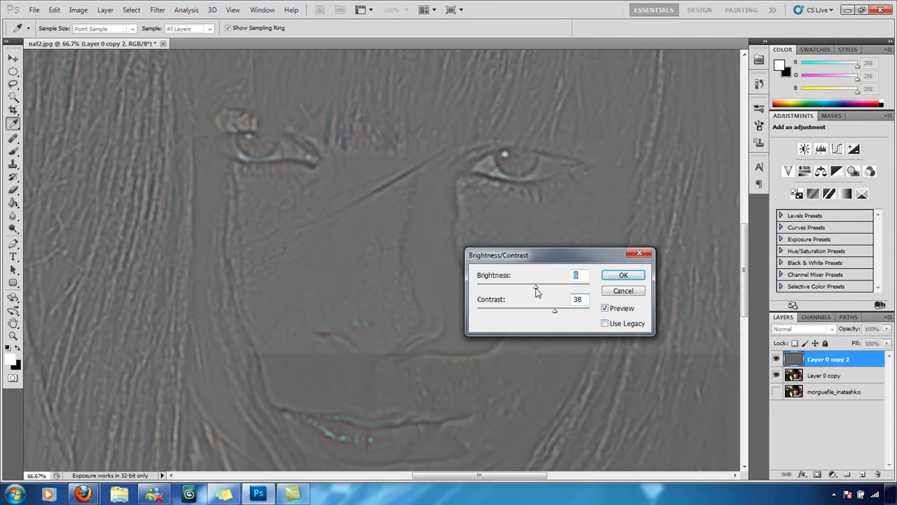
drag(535, 288, 537, 288)
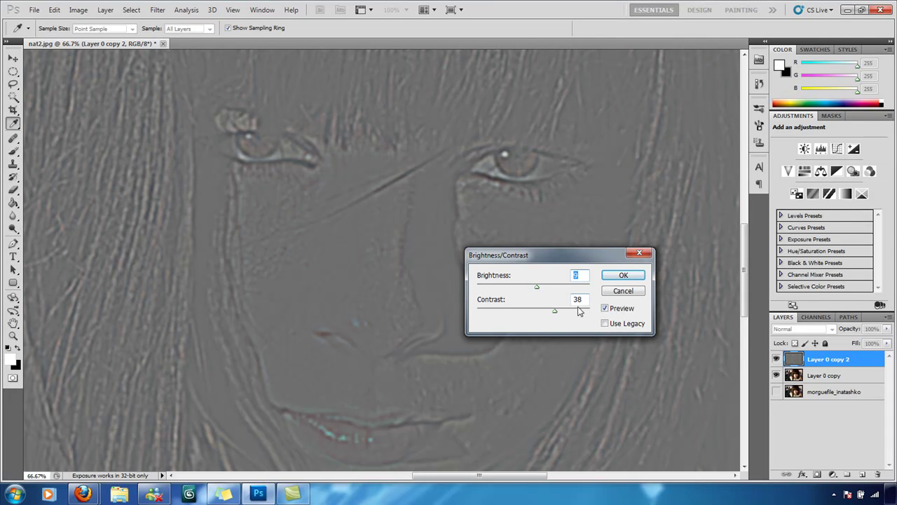
drag(554, 312, 560, 312)
click(624, 276)
Set the blend mode of Layer 0 copy 2 to Hard Light.
key(z)
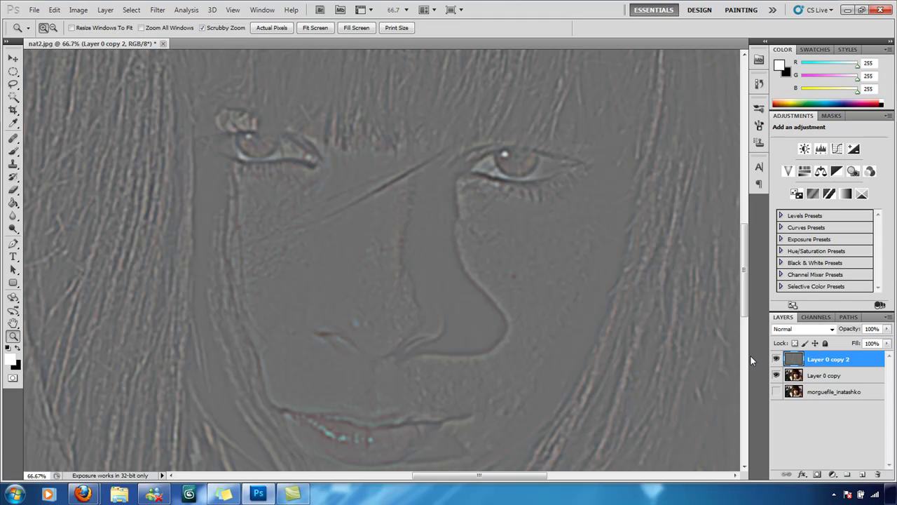
click(816, 329)
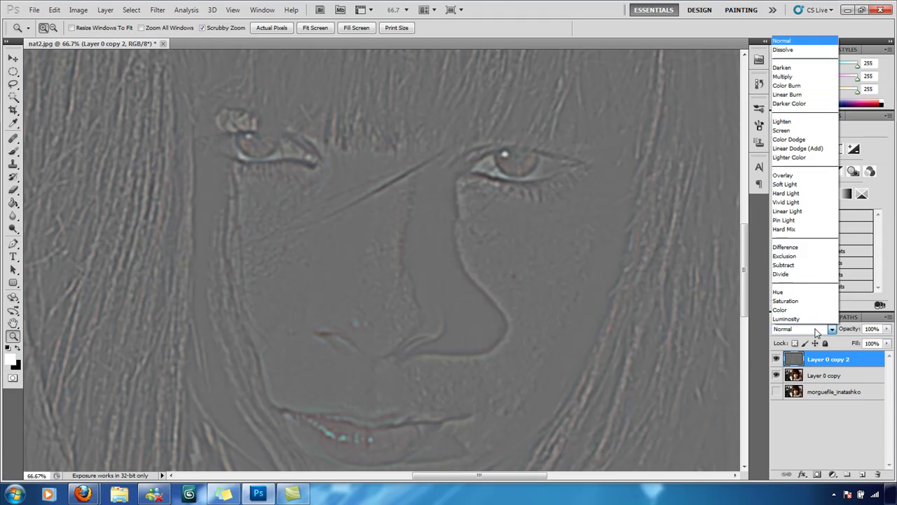
click(796, 197)
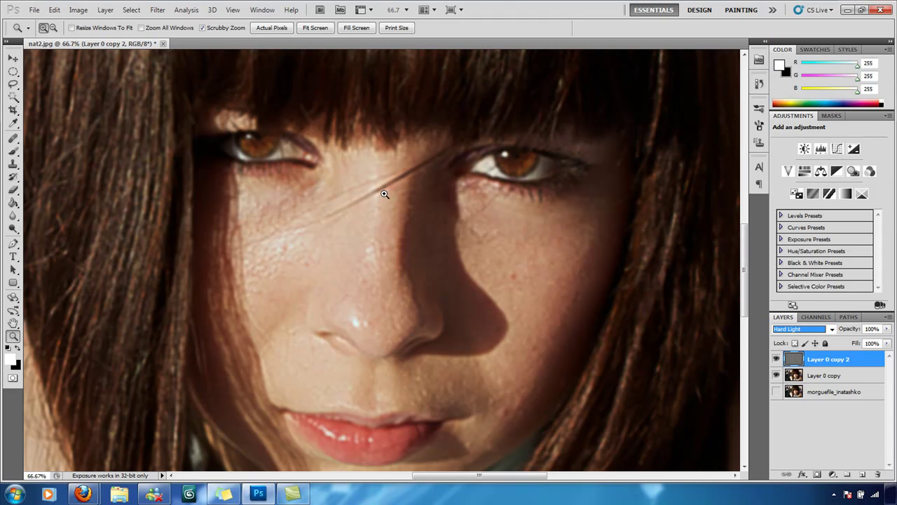
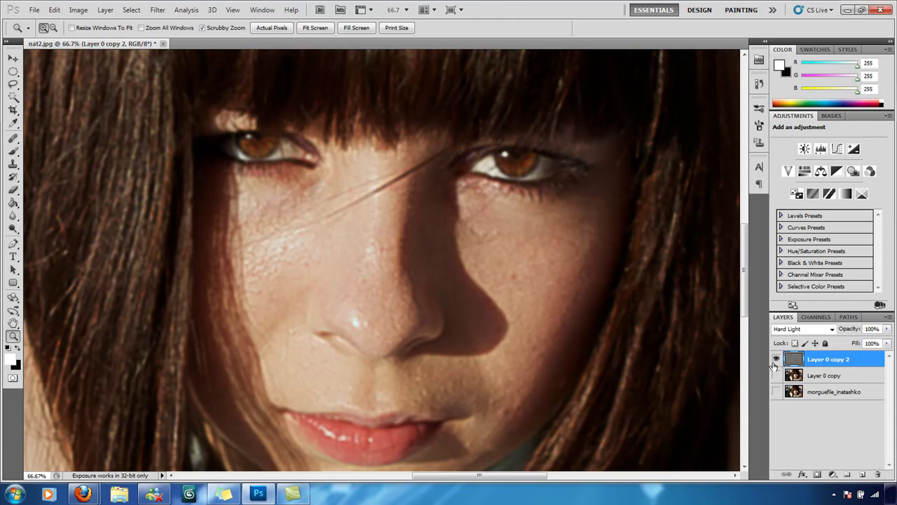
Compare the sharpened result with the original photo and the blurred copy by toggling layer visibility, ending with both copies shown.
alt+click(776, 392)
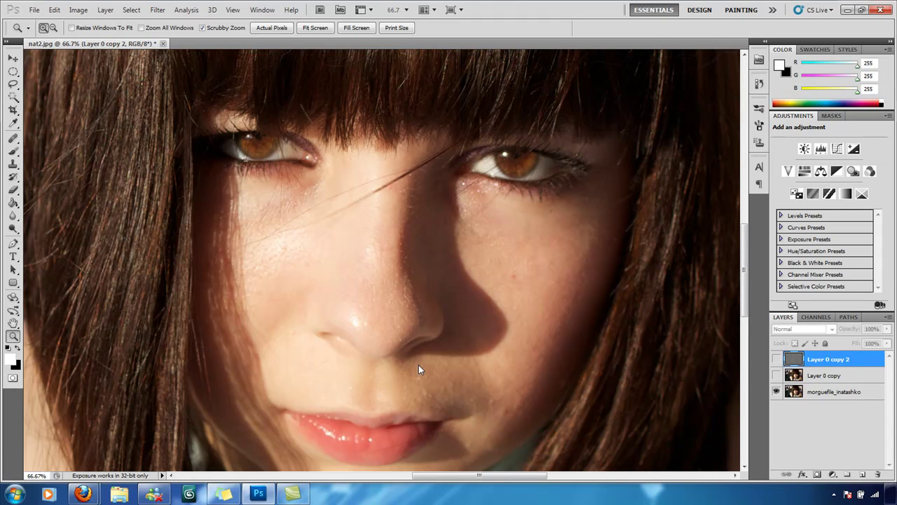
click(776, 392)
click(776, 375)
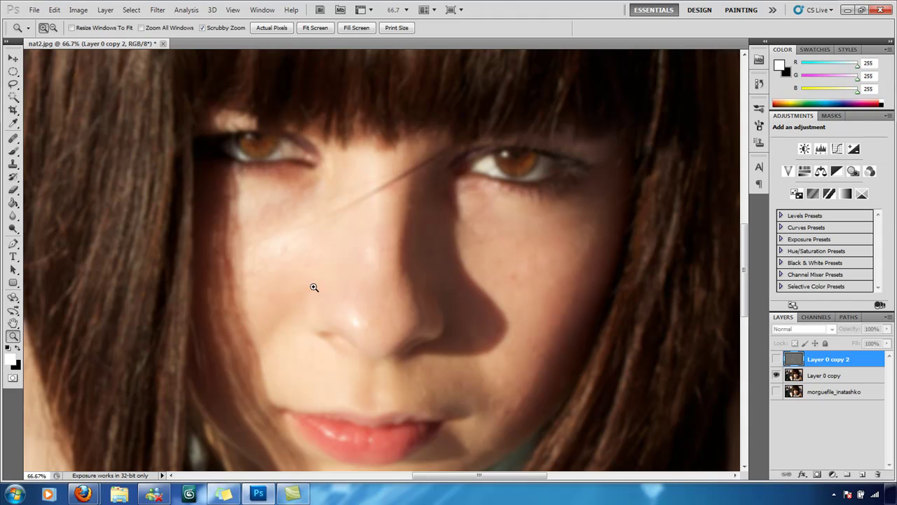
click(776, 359)
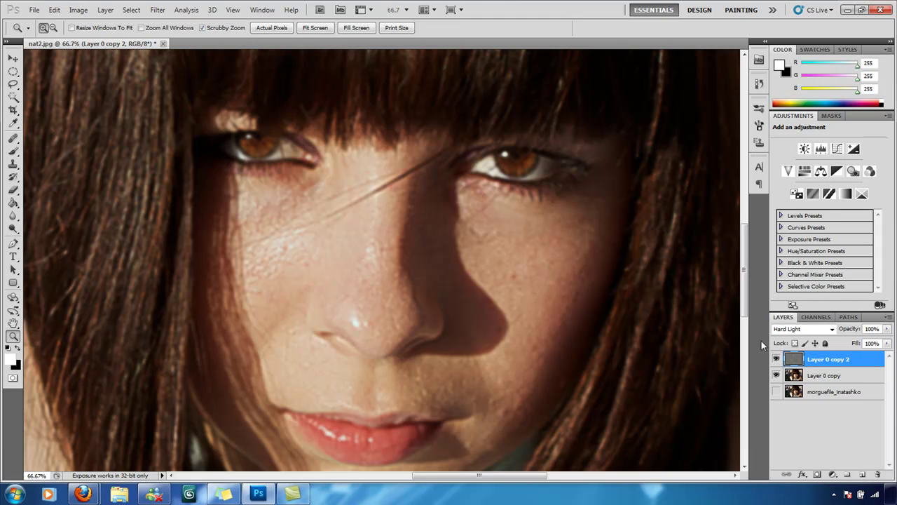
View the whole portrait at 25% and toggle the visibility of Layer 0 copy 2 to compare it with and without sharpening.
click(53, 27)
click(493, 311)
click(559, 342)
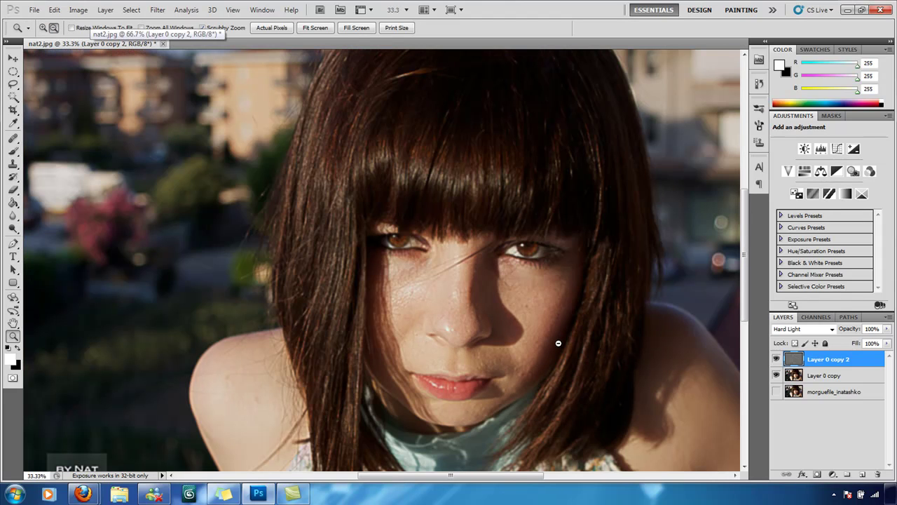
click(546, 344)
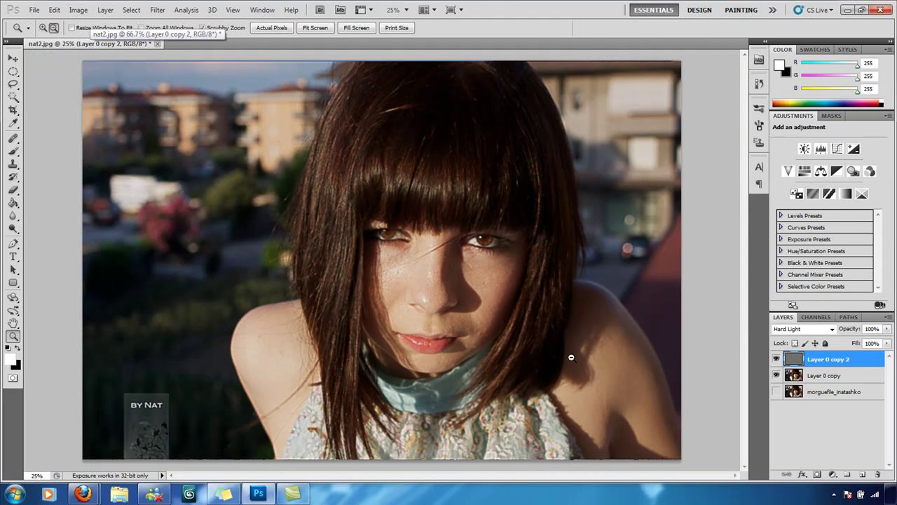
click(776, 360)
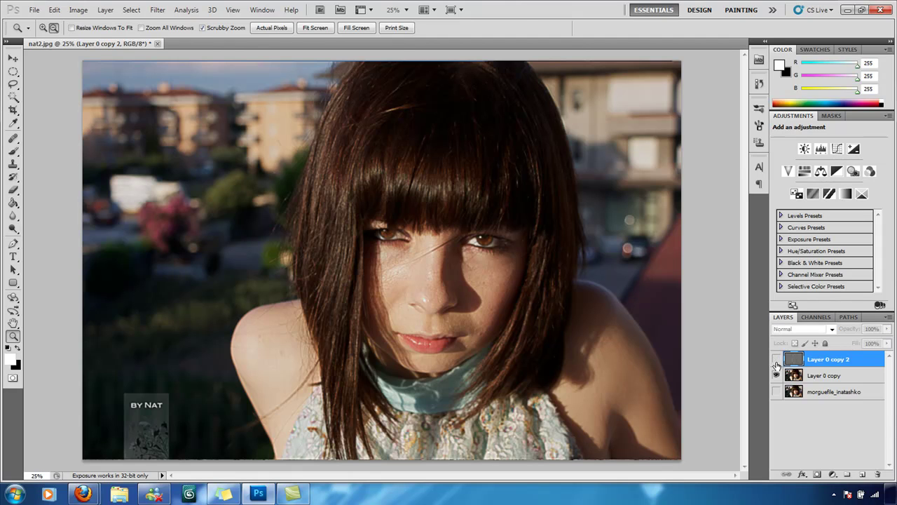
click(776, 360)
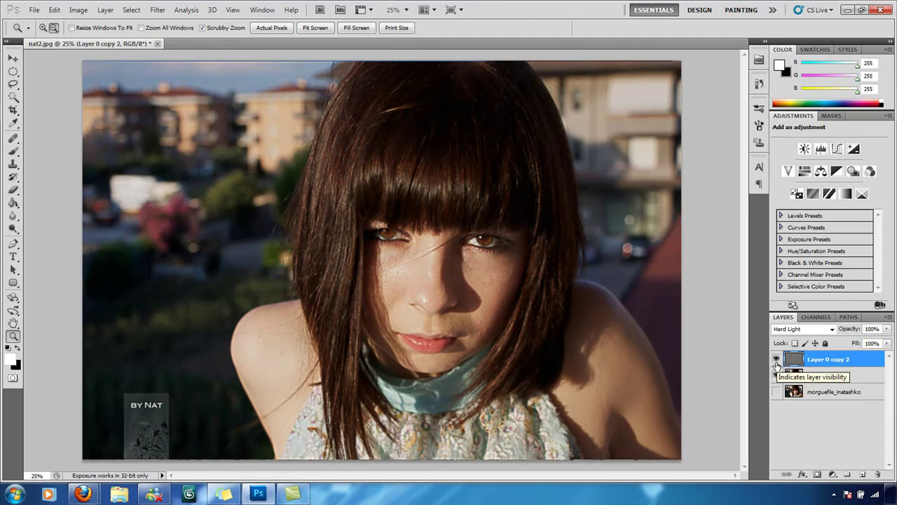
Raise the brightness of Layer 0 copy 2 by 12 with a Brightness/Contrast adjustment.
click(78, 10)
mouse_move(85, 40)
click(242, 39)
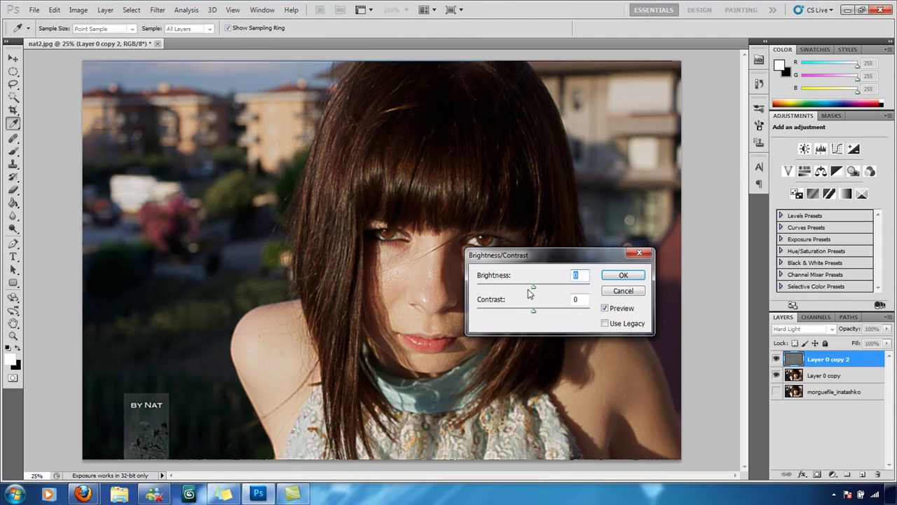
drag(533, 287, 539, 292)
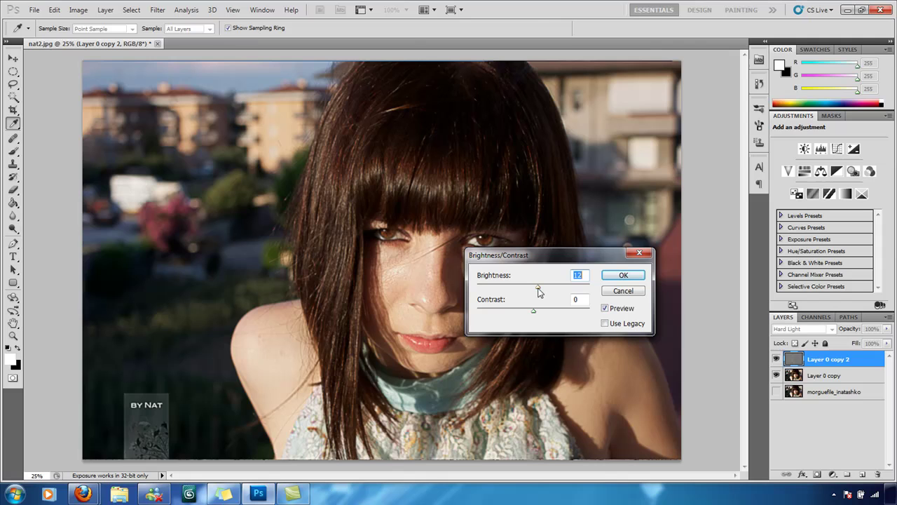
click(623, 274)
Inspect the brightened result on the face at 33.3%, with and without Layer 0 copy 2, ending on the whole portrait at 25%.
key(z)
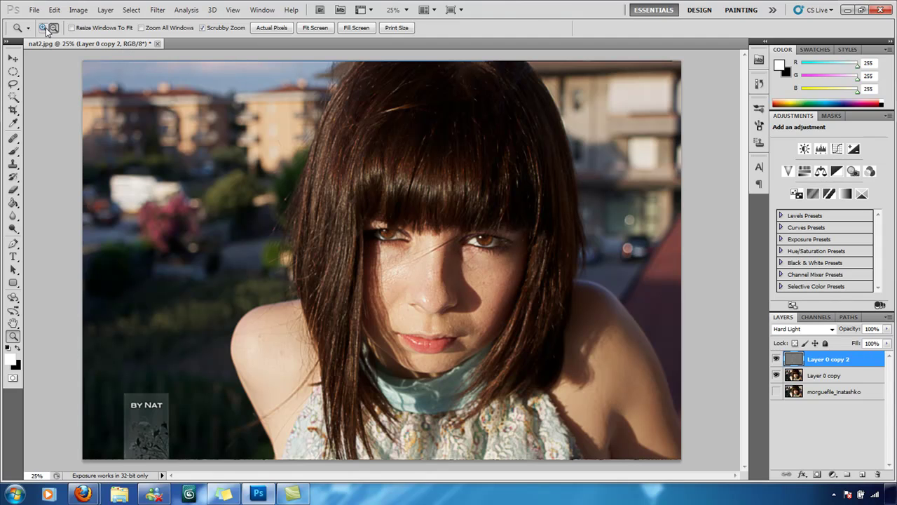
click(452, 295)
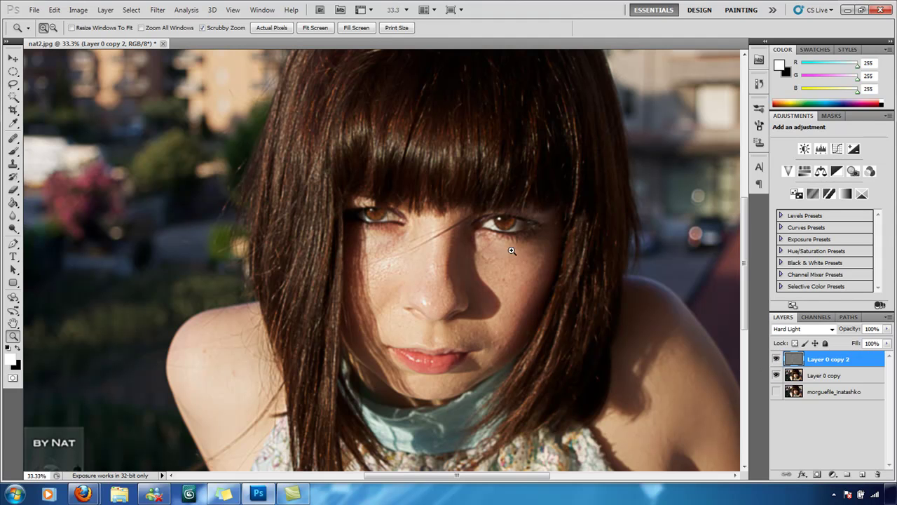
click(777, 359)
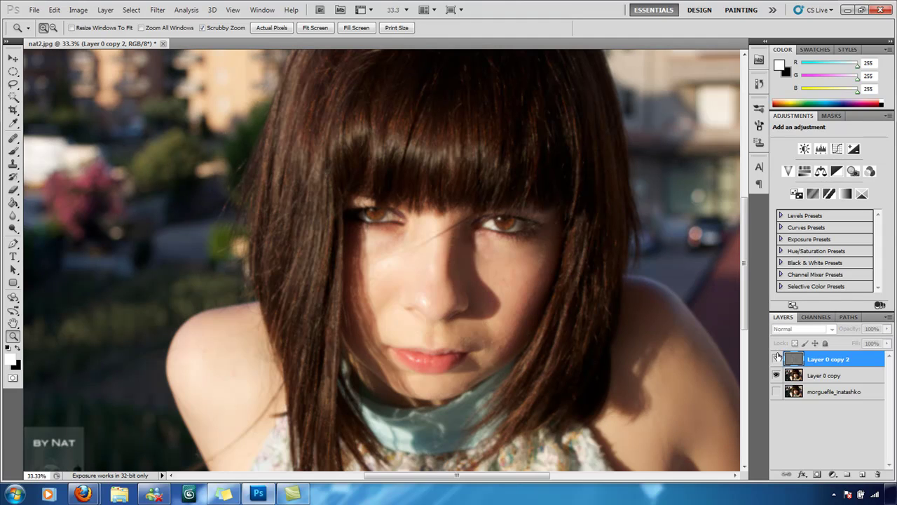
click(776, 358)
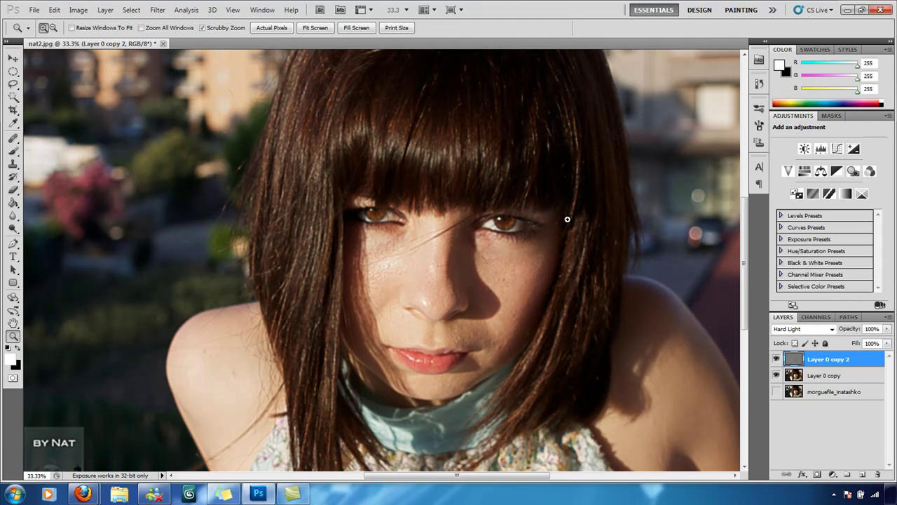
scroll(488, 269, down, 1)
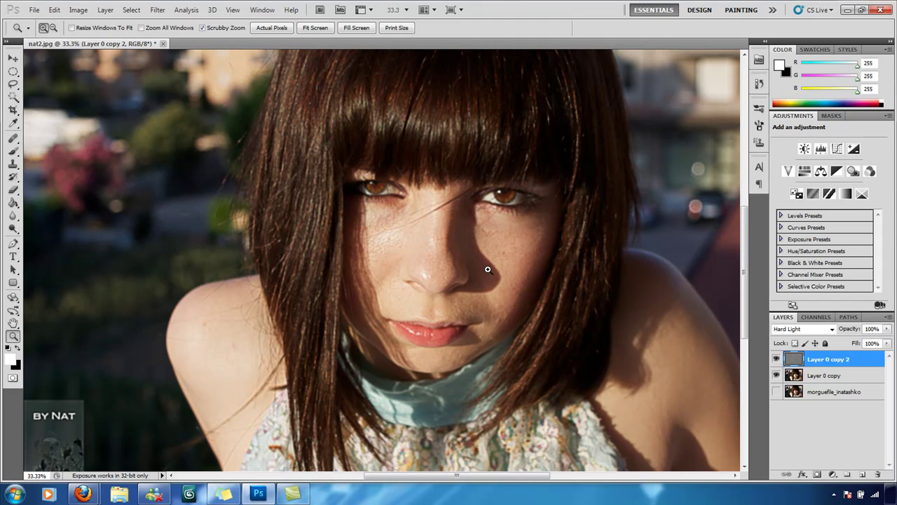
click(53, 28)
click(465, 253)
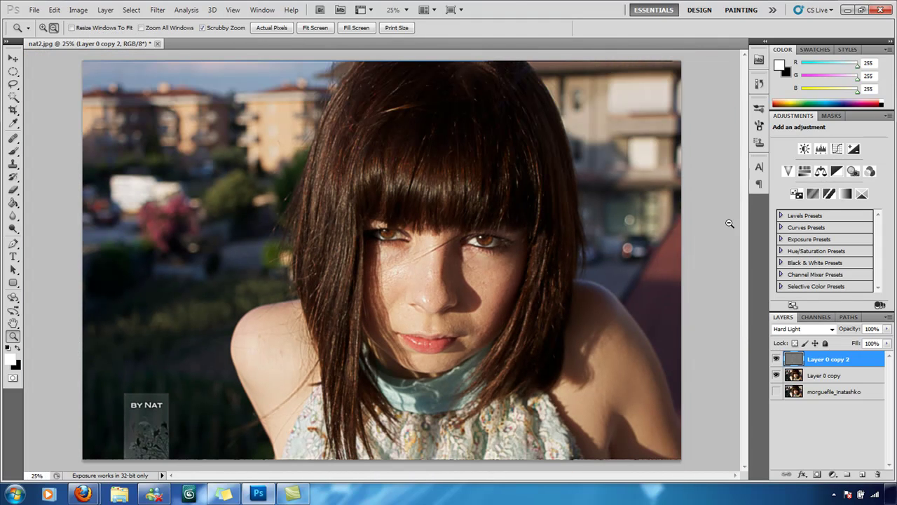